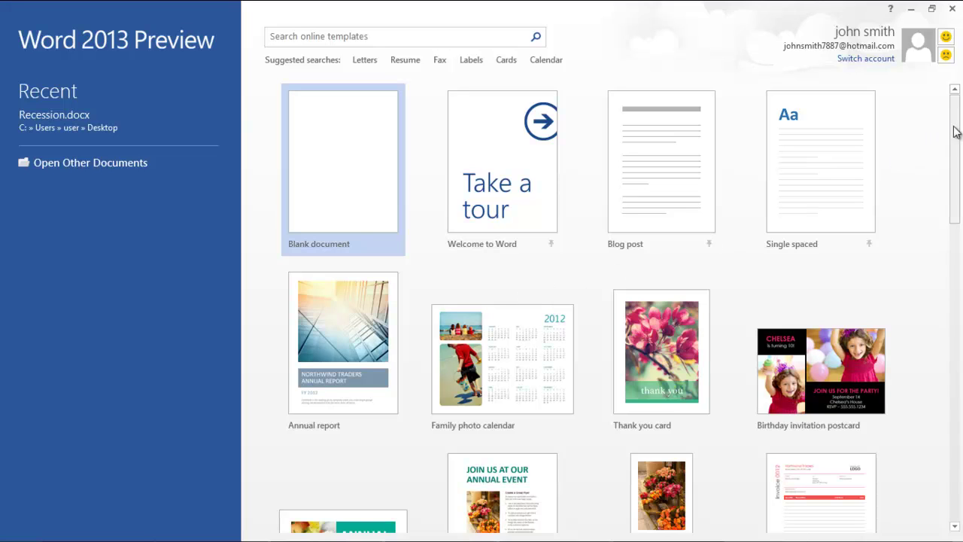
# - Look over the available templates and open the recent document Recession.docx
pyautogui.moveTo(956, 132); pyautogui.dragTo(955, 90)
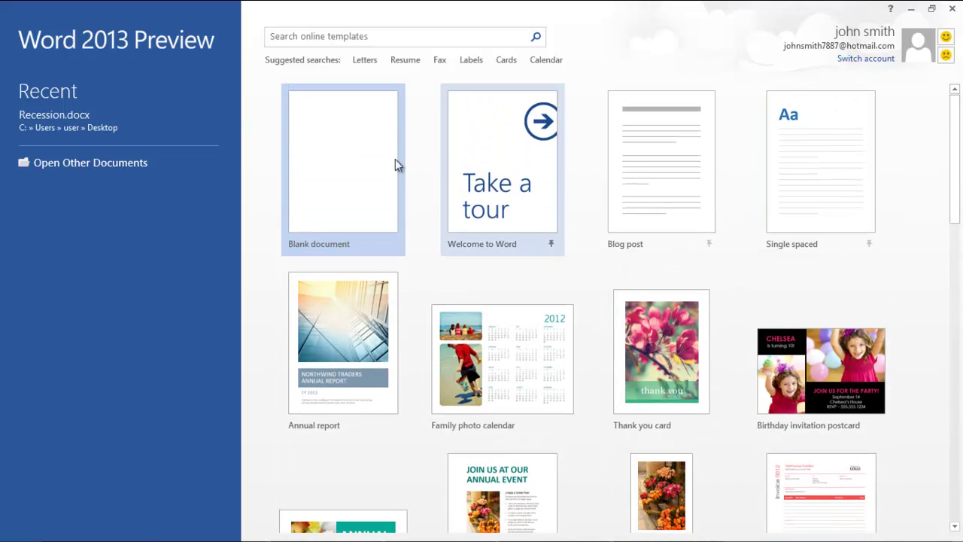
pyautogui.click(134, 167)
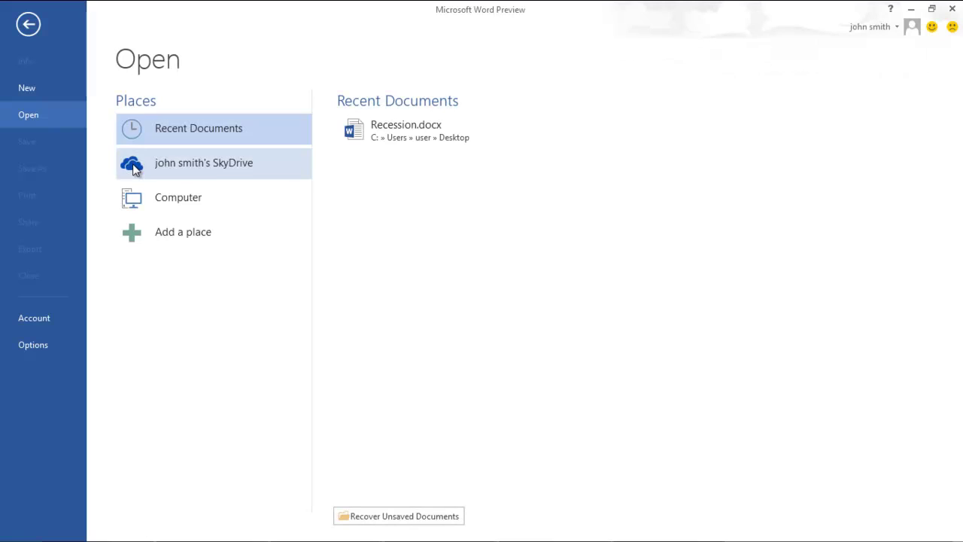
pyautogui.click(383, 134)
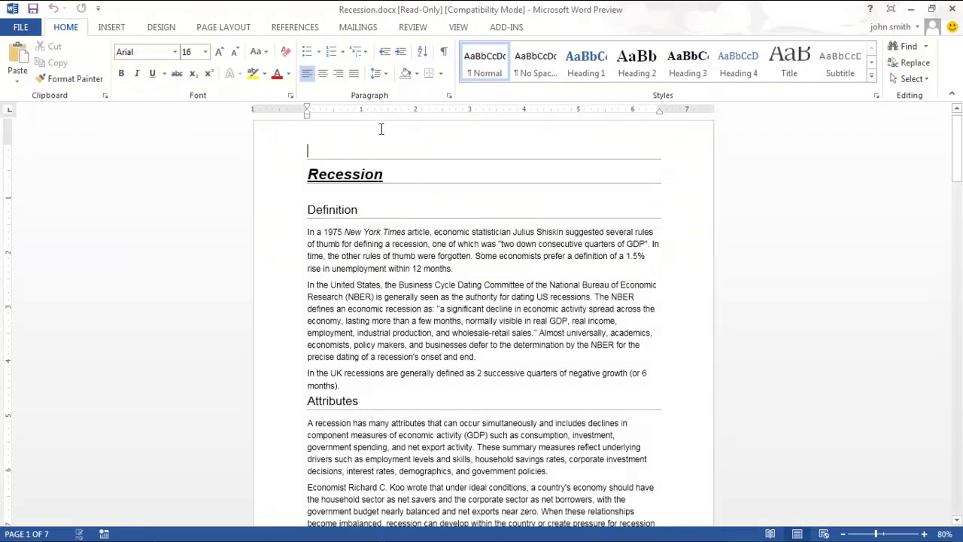
# - Collapse the text under the Definition and Attributes headings
pyautogui.click(300, 211)
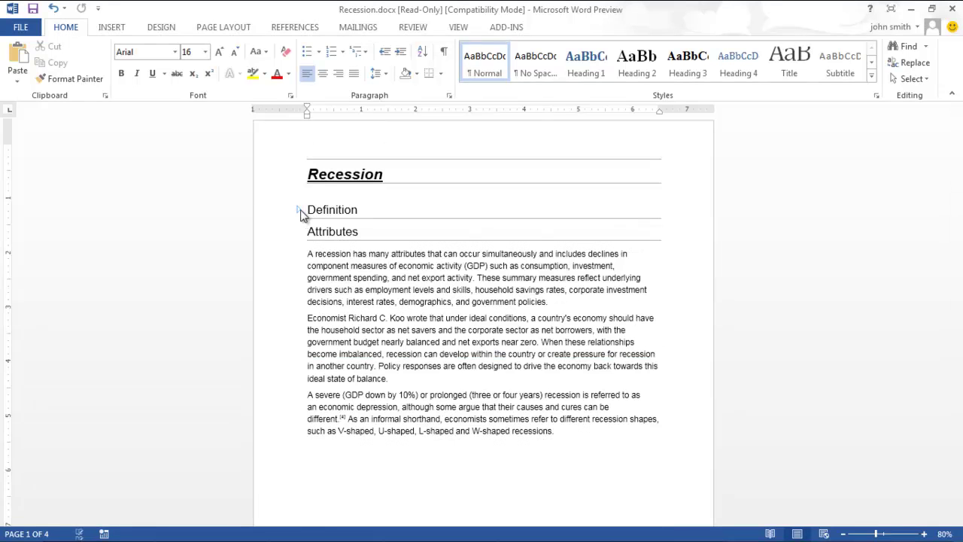
pyautogui.click(299, 231)
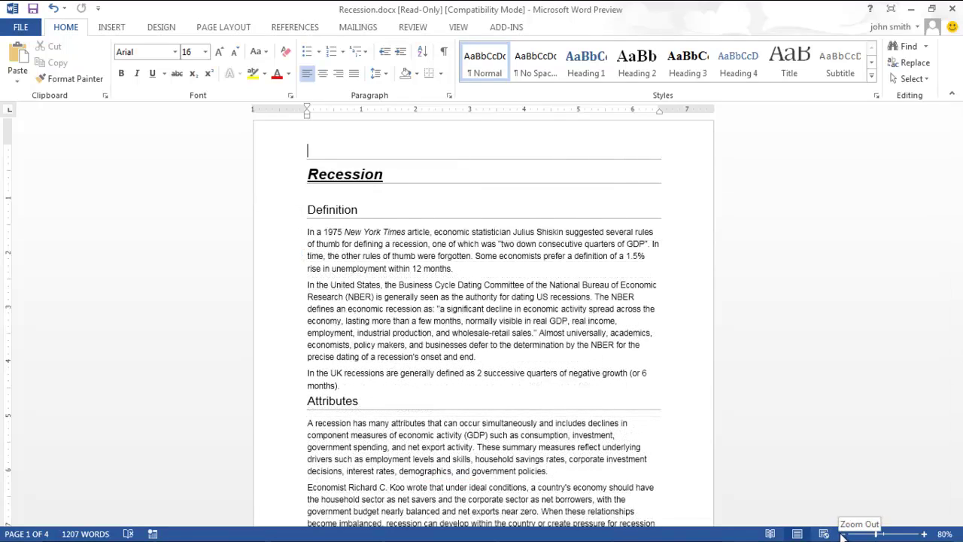
# - Zoom the document out to 10% to view all its pages at once
pyautogui.click(843, 533)
pyautogui.click(843, 533)
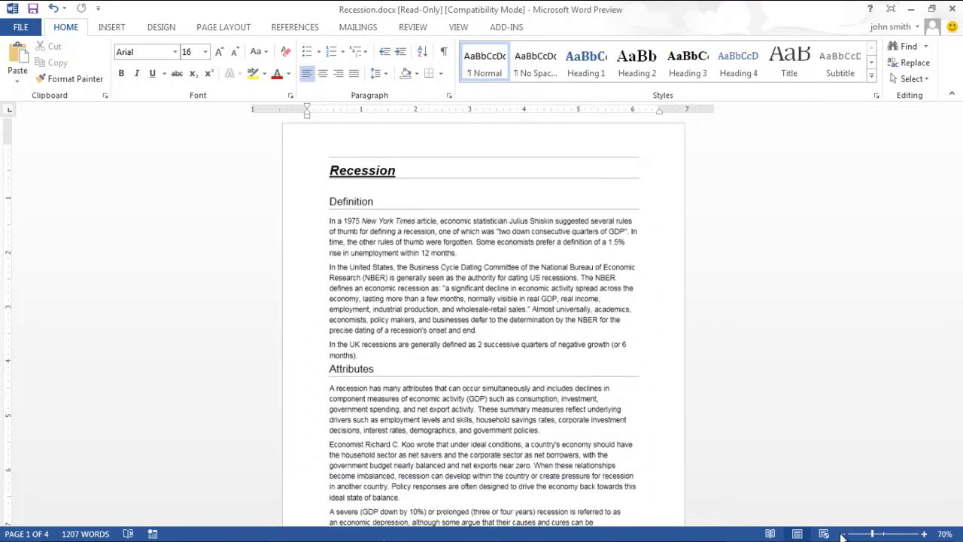
pyautogui.click(843, 534)
pyautogui.click(843, 534)
pyautogui.click(843, 533)
pyautogui.click(843, 534)
pyautogui.click(843, 534)
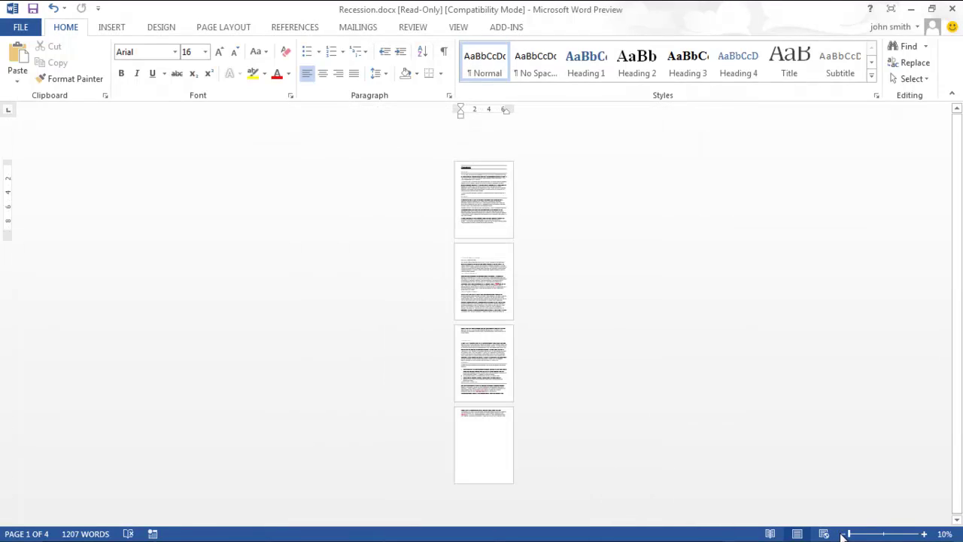
# - Zoom the document back in to 80%
pyautogui.click(924, 534)
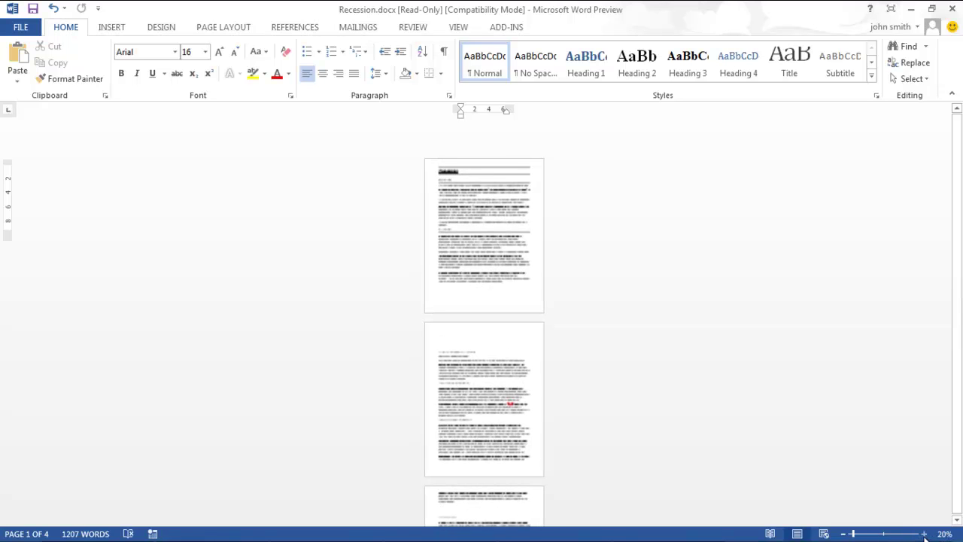
pyautogui.click(924, 534)
pyautogui.click(924, 534)
pyautogui.click(924, 534)
pyautogui.click(925, 534)
pyautogui.click(924, 533)
pyautogui.click(925, 534)
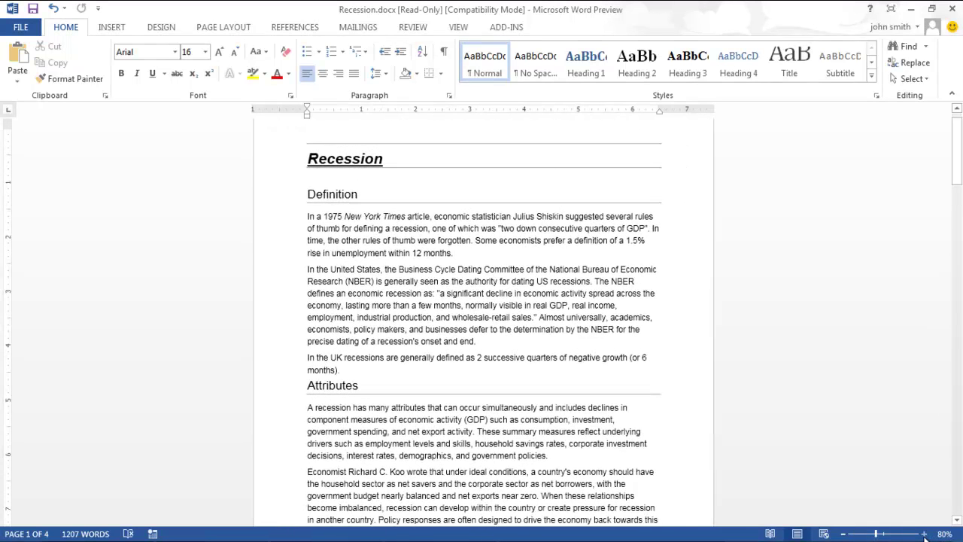
# - Switch the document to Read Mode and page forward to its last screen
pyautogui.click(456, 28)
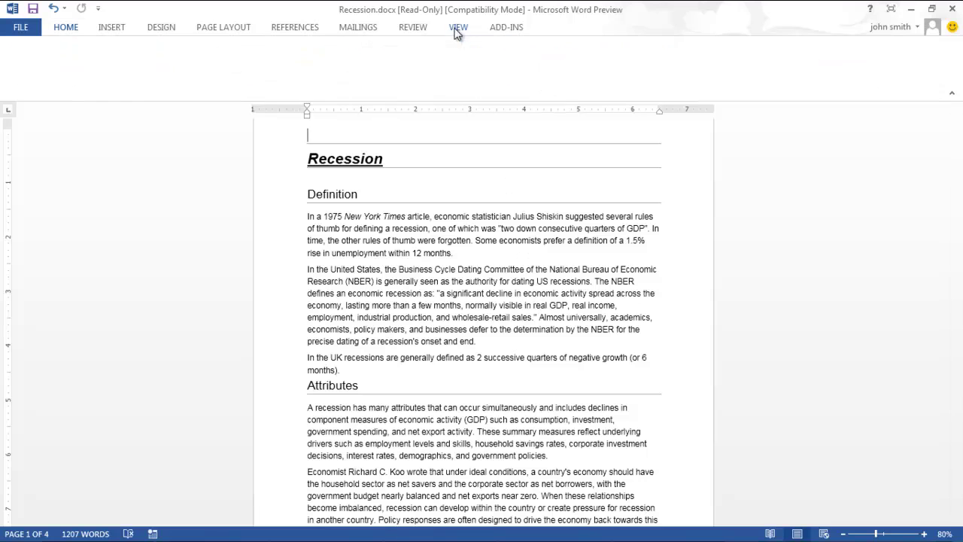
pyautogui.click(20, 91)
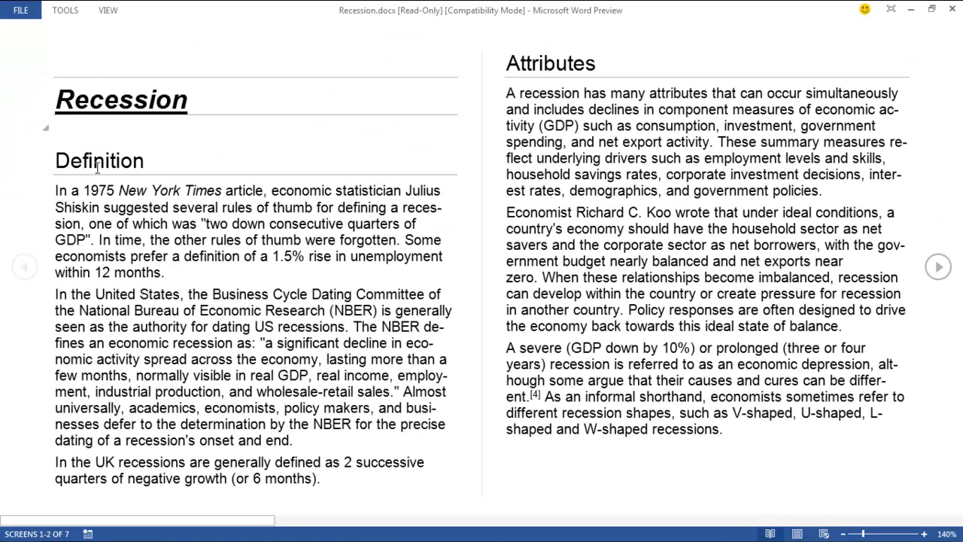
pyautogui.click(945, 277)
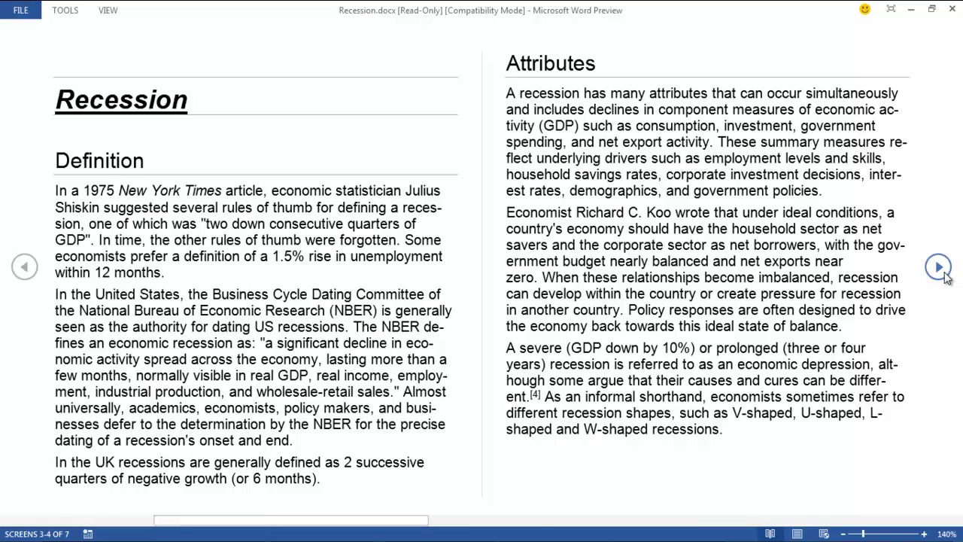
pyautogui.click(946, 277)
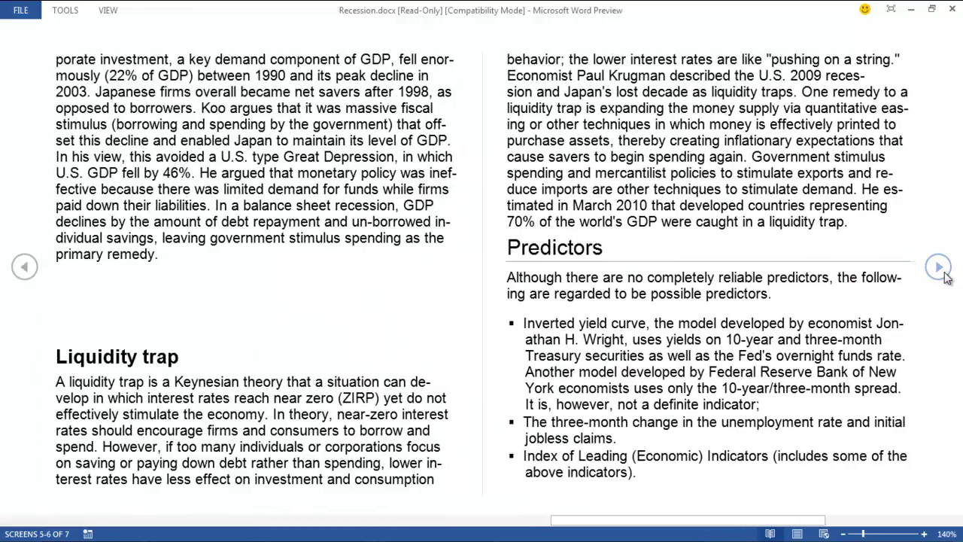
pyautogui.click(945, 276)
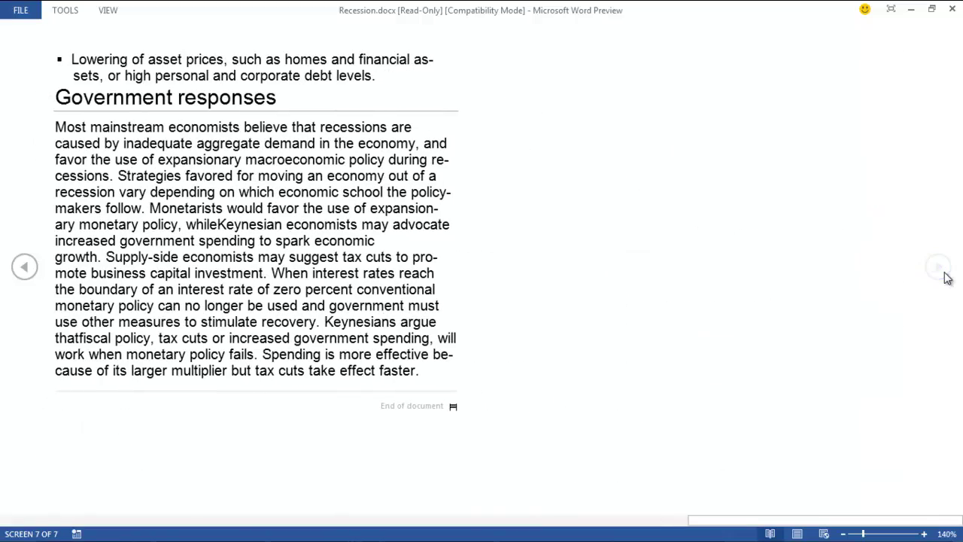
# - Page back to the first screen of the document and leave Read Mode
pyautogui.click(31, 273)
pyautogui.click(30, 274)
pyautogui.click(30, 273)
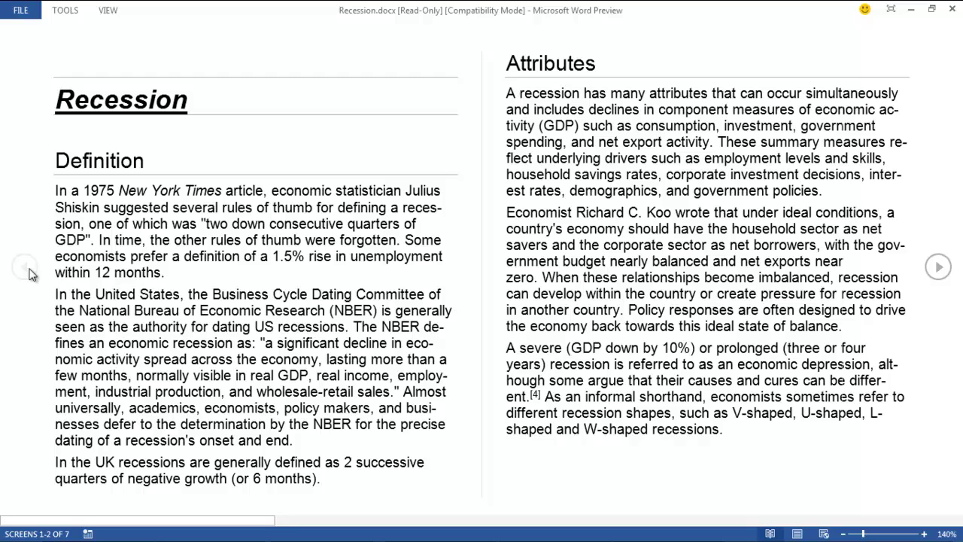
pyautogui.press('Escape')
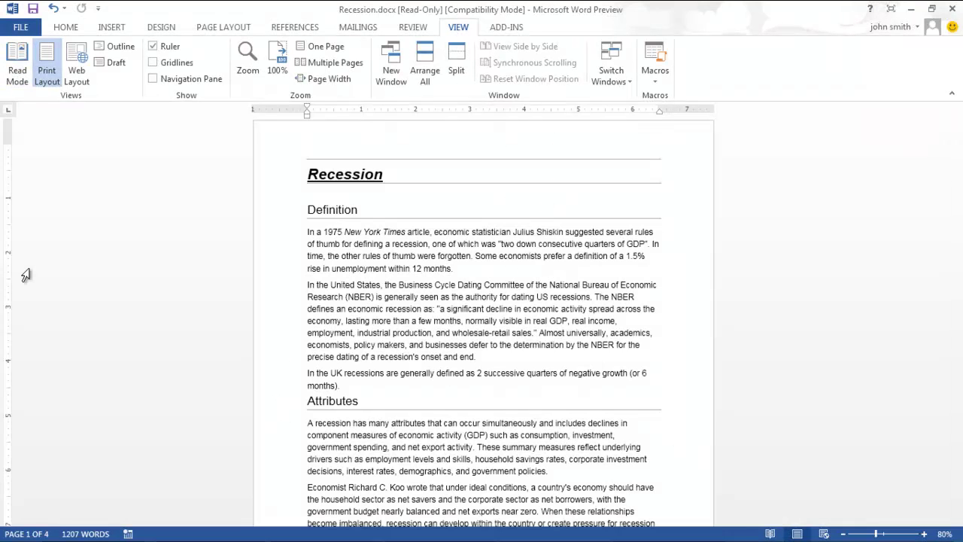
# - Insert the "Businessman frowns at chart" picture from an Office.com Clip Art search for "recession" and move it to the right margin above the Attributes heading
pyautogui.click(105, 30)
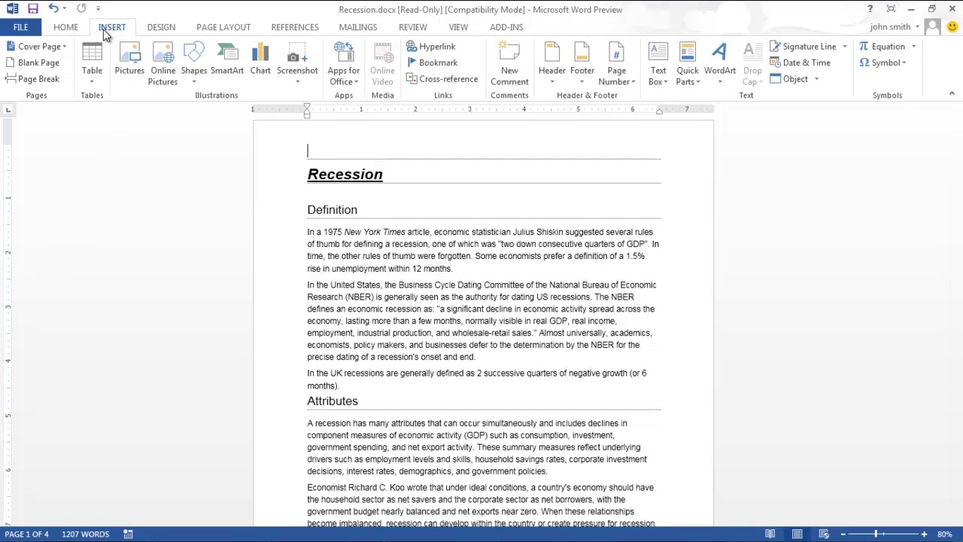
pyautogui.click(158, 78)
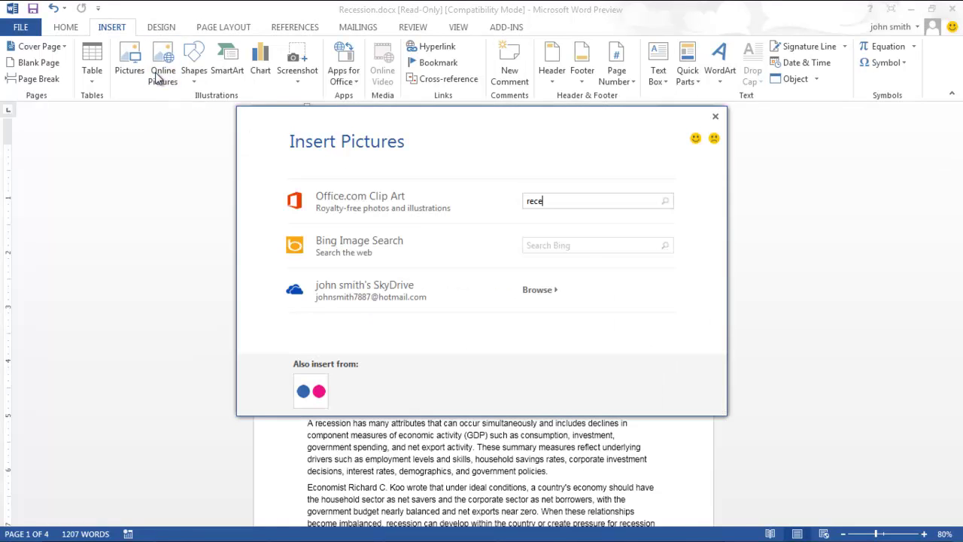
pyautogui.press('Return')
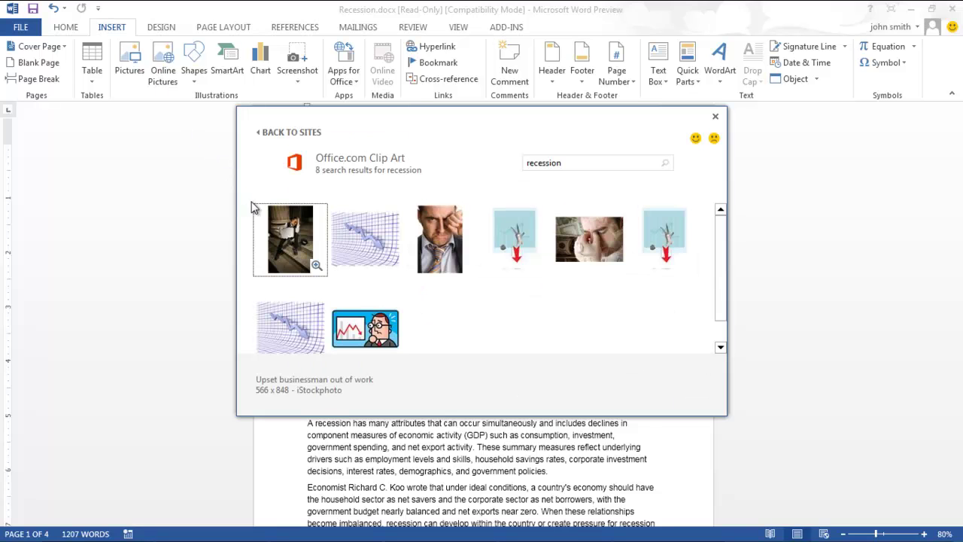
pyautogui.click(369, 328)
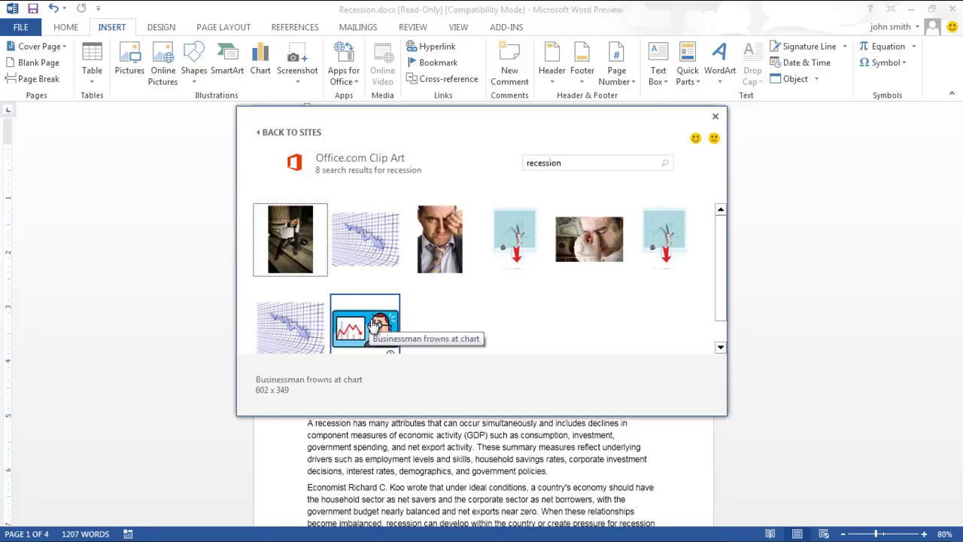
pyautogui.doubleClick(370, 320)
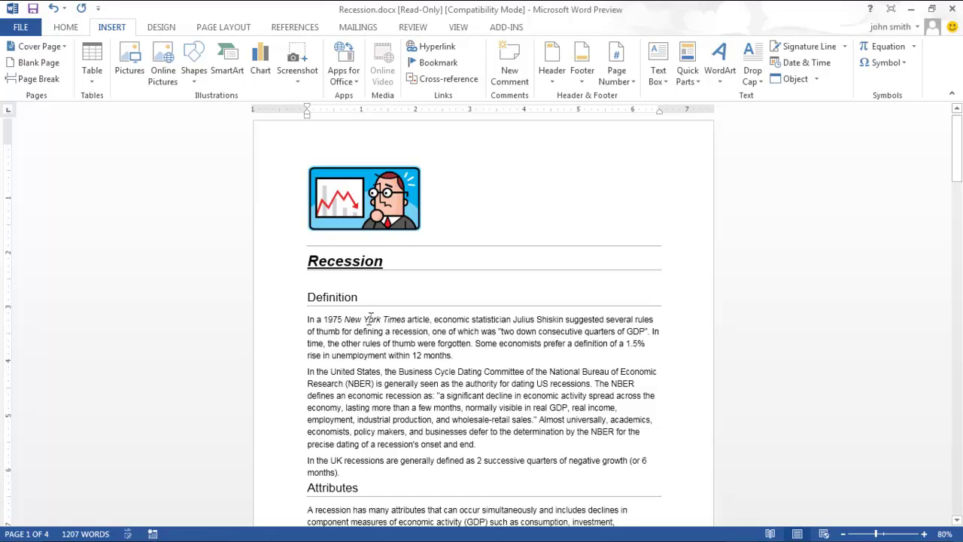
pyautogui.moveTo(374, 197); pyautogui.dragTo(572, 420)
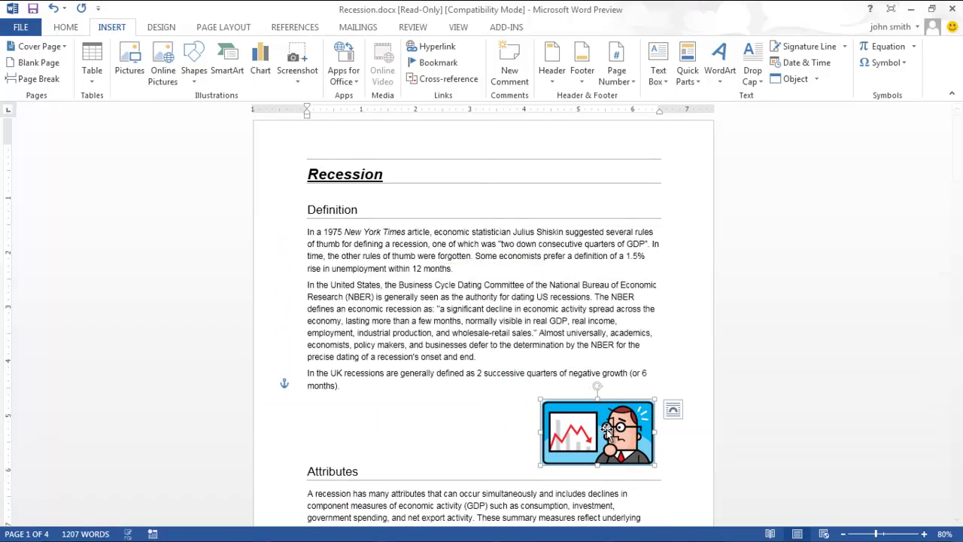
# - Insert a 2x2 table after the paragraph ending "onset and end." and add two columns in its middle and a row below the first
pyautogui.click(545, 354)
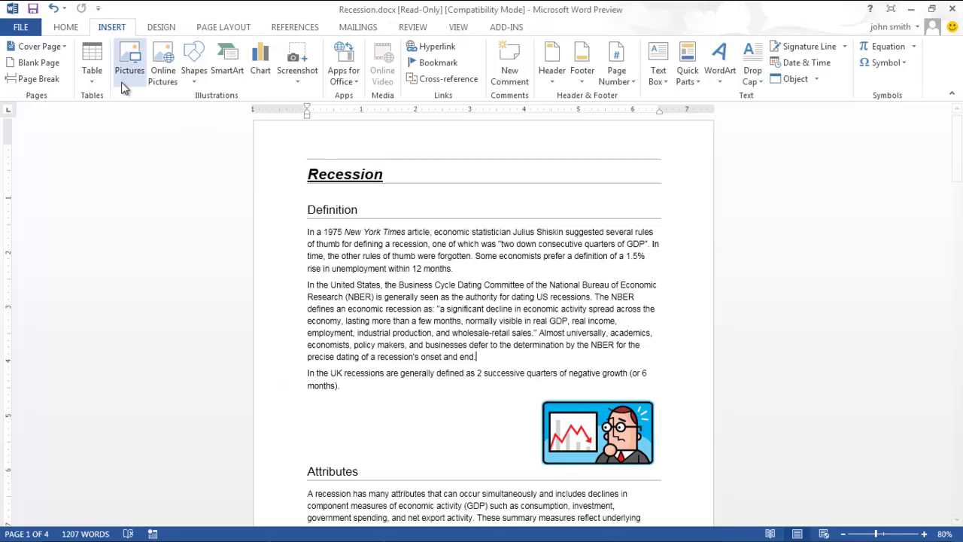
pyautogui.click(94, 77)
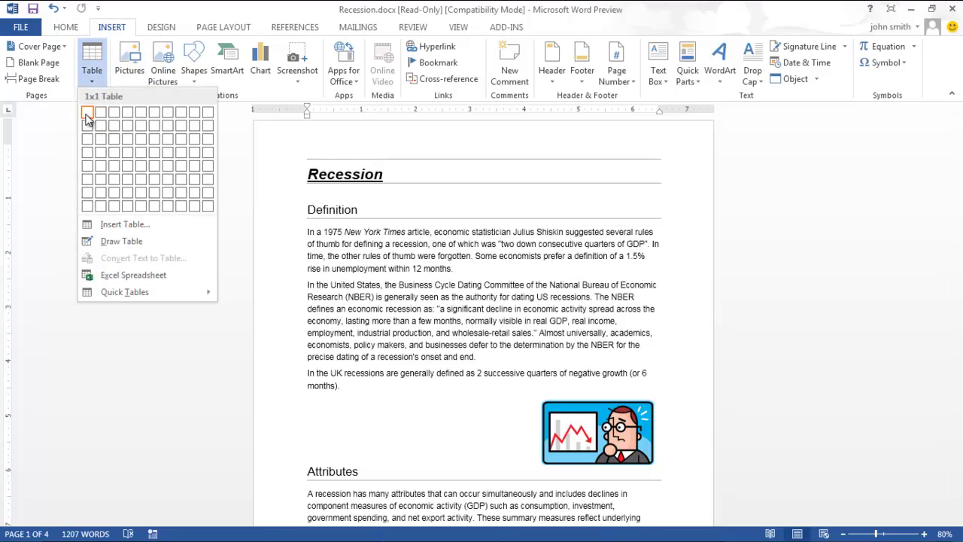
pyautogui.click(100, 126)
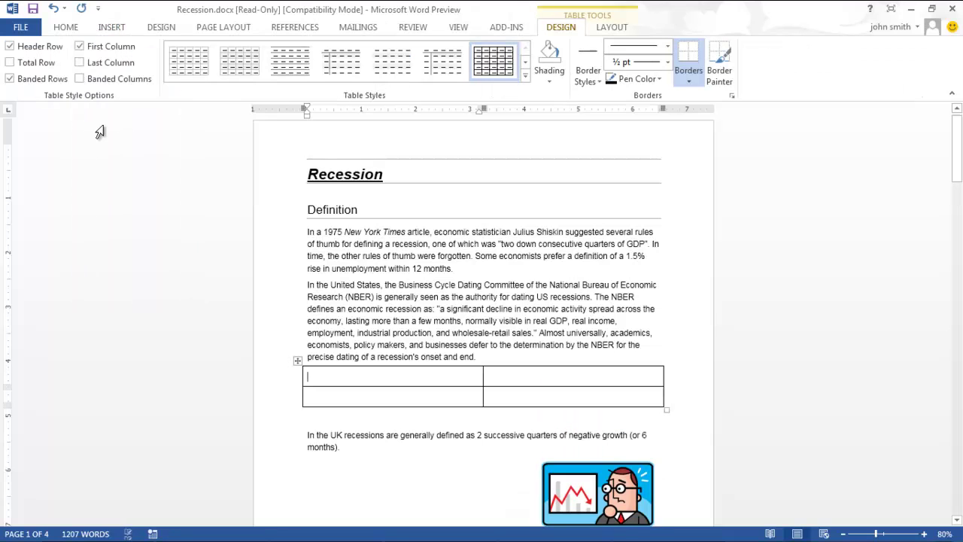
pyautogui.click(484, 361)
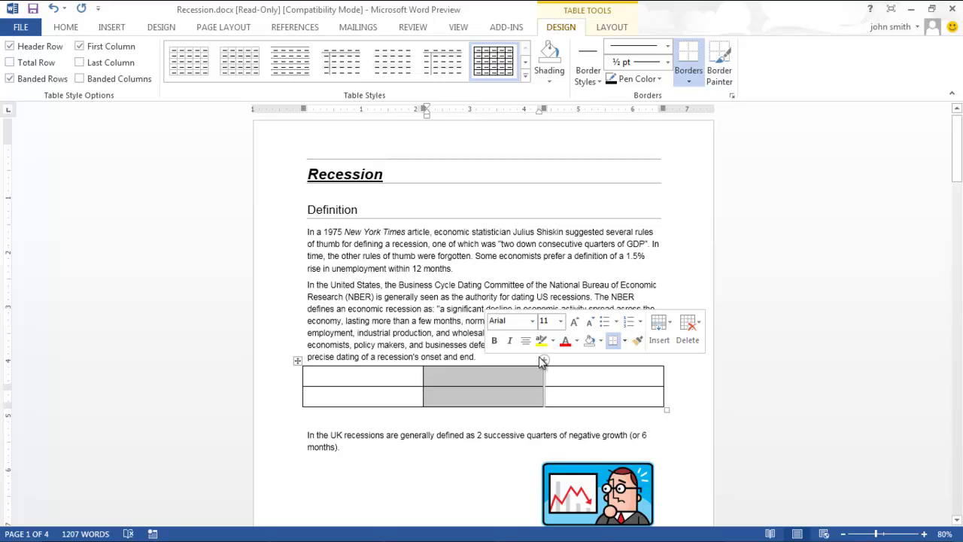
pyautogui.click(544, 360)
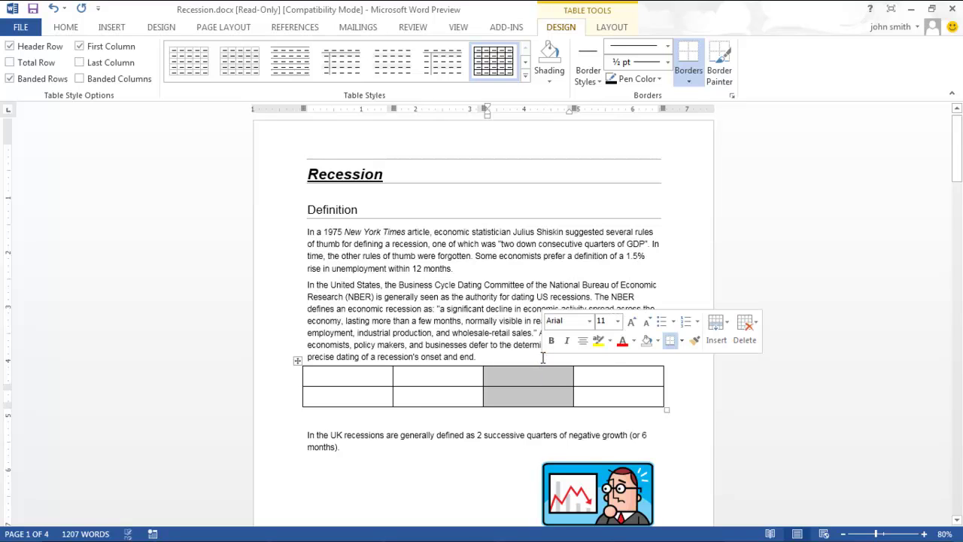
pyautogui.click(298, 388)
pyautogui.click(297, 386)
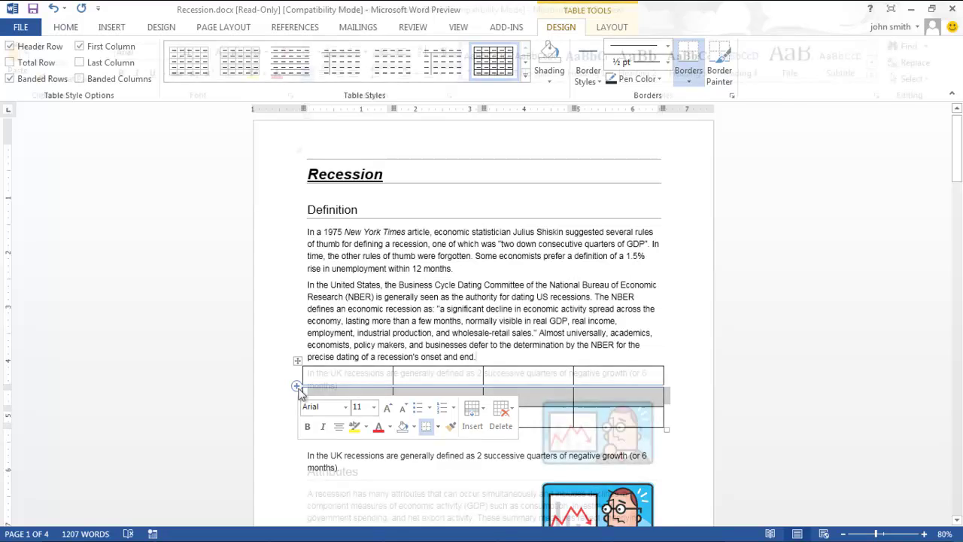
# - Undo the added row and columns and the table insertion
pyautogui.hotkey('ctrl', 'z')
pyautogui.hotkey('ctrl', 'z')
pyautogui.hotkey('ctrl', 'z')
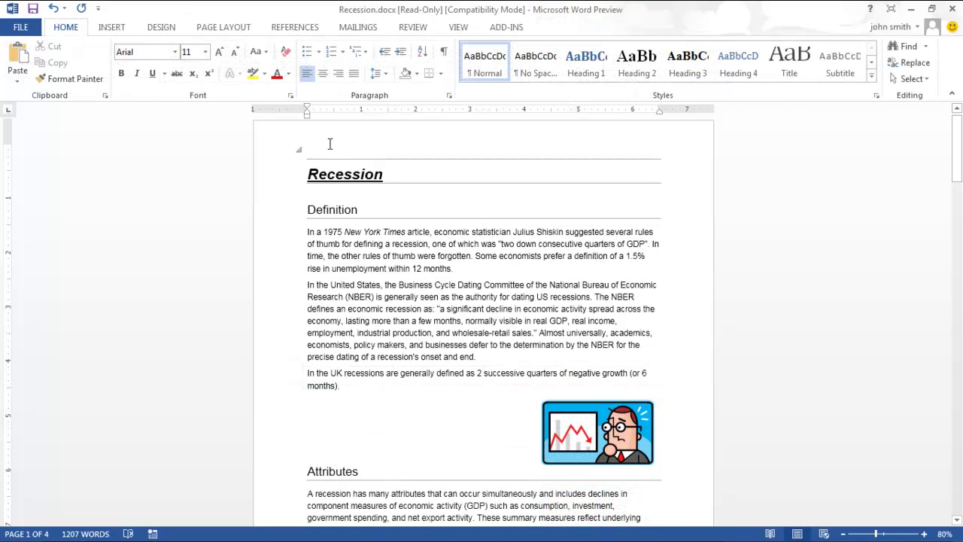
# - Examine the Office Store page of the Dictionary - Merriam-Webster app in the browser, and return to the document without adding an app
pyautogui.click(124, 31)
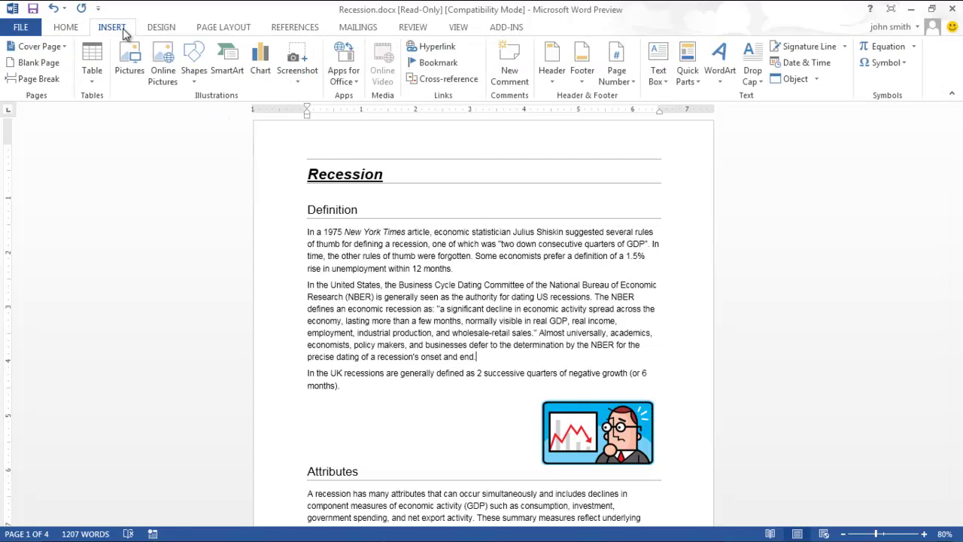
pyautogui.click(349, 85)
pyautogui.click(360, 132)
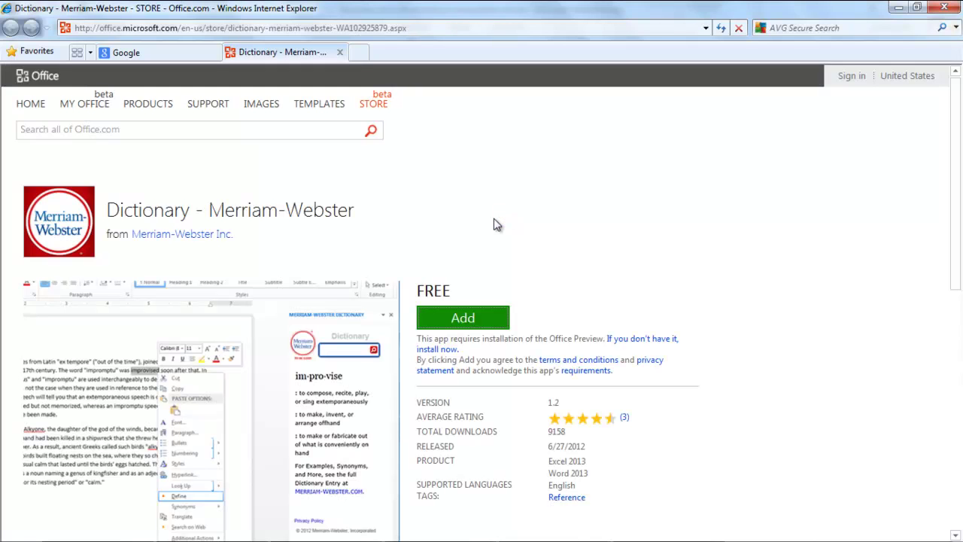
pyautogui.scroll(-3, 495, 225)
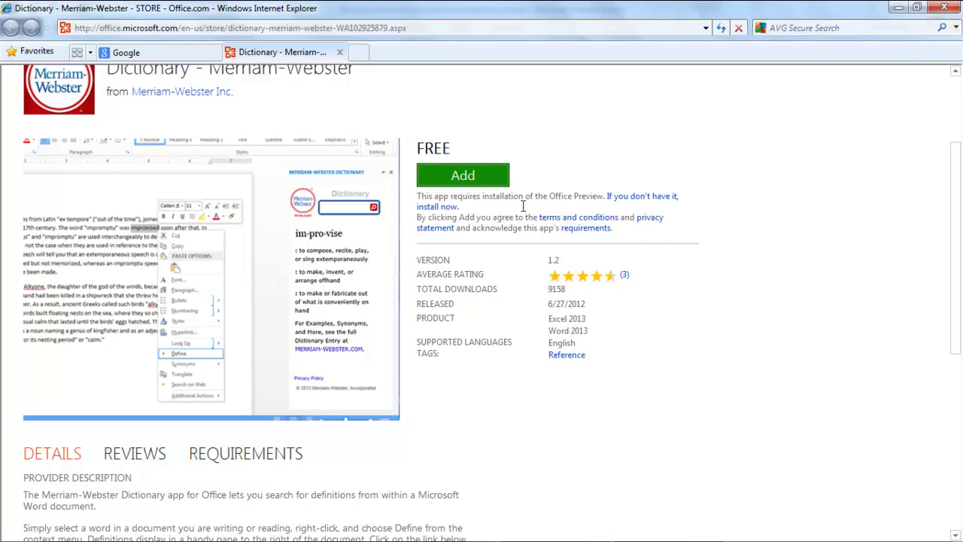
pyautogui.click(897, 7)
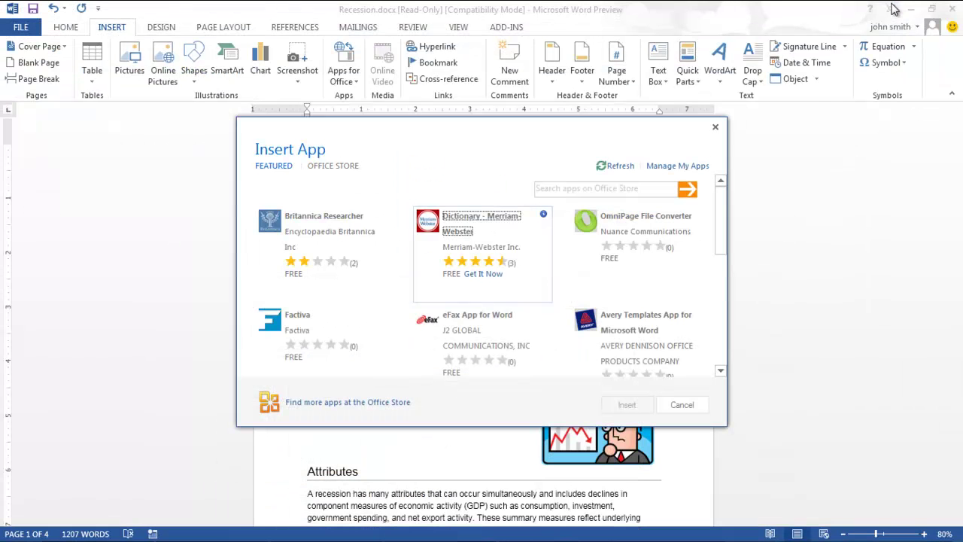
pyautogui.click(715, 127)
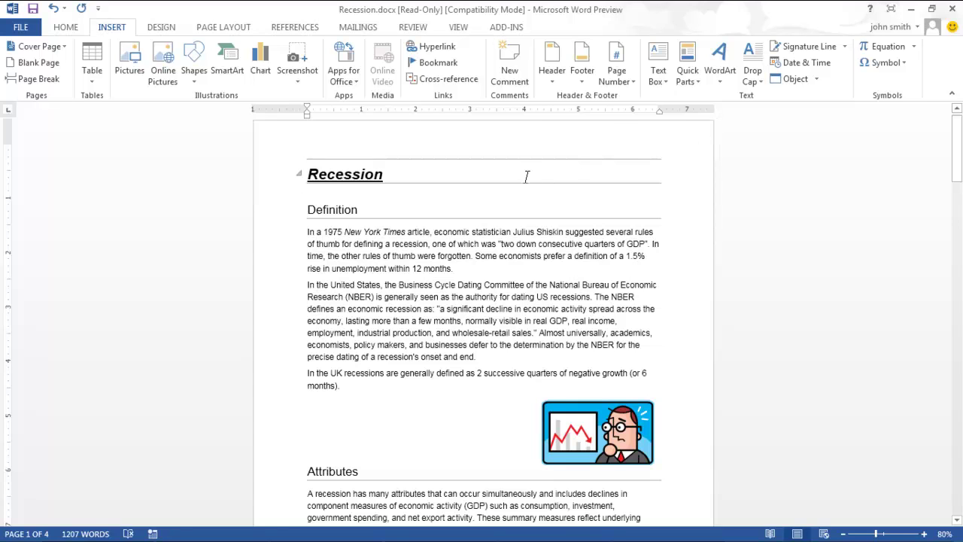
# - Look up the definition of the word "economic" in the first paragraph under the Definition heading
pyautogui.click(413, 27)
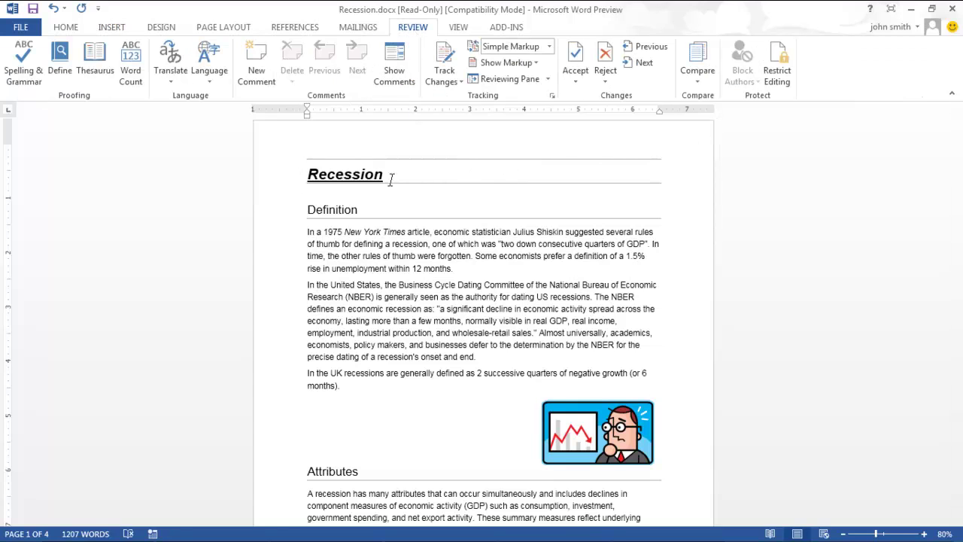
pyautogui.moveTo(434, 232); pyautogui.dragTo(468, 233)
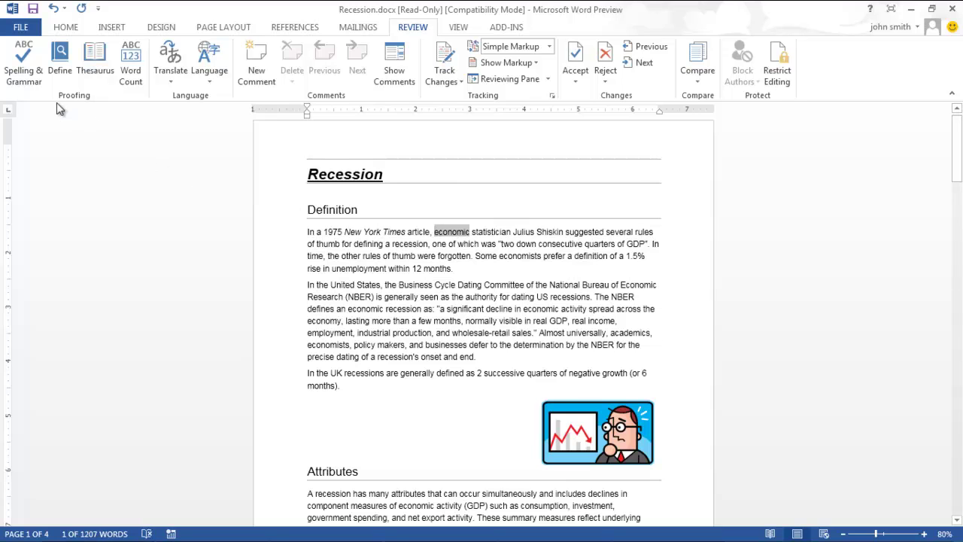
pyautogui.click(59, 66)
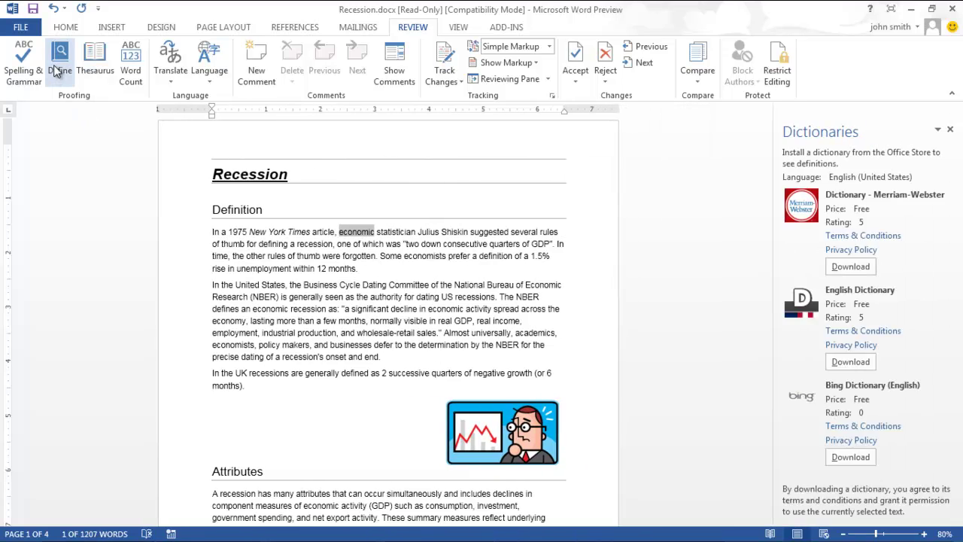
# - Open Form.pdf from the computer's Desktop folder as an editable document
pyautogui.hotkey('alt', 'f')
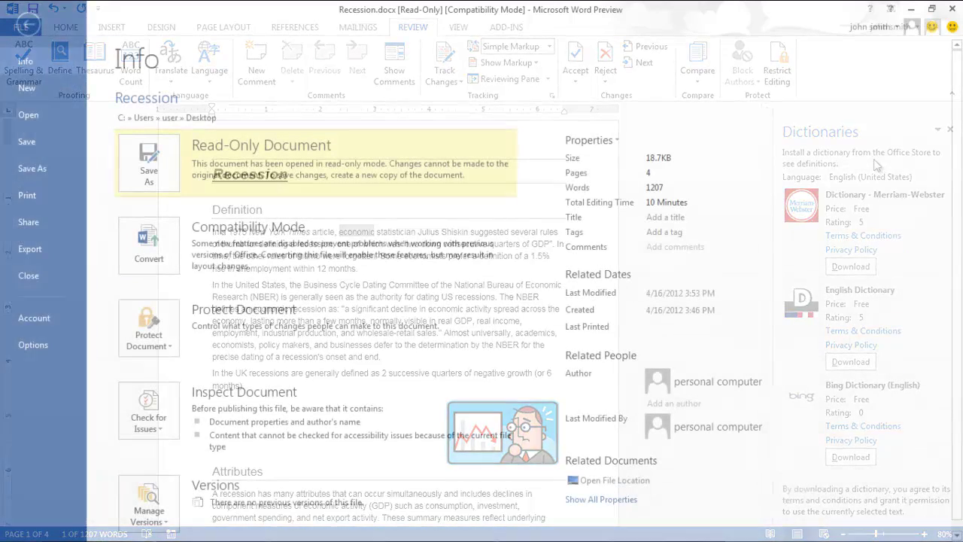
pyautogui.click(45, 119)
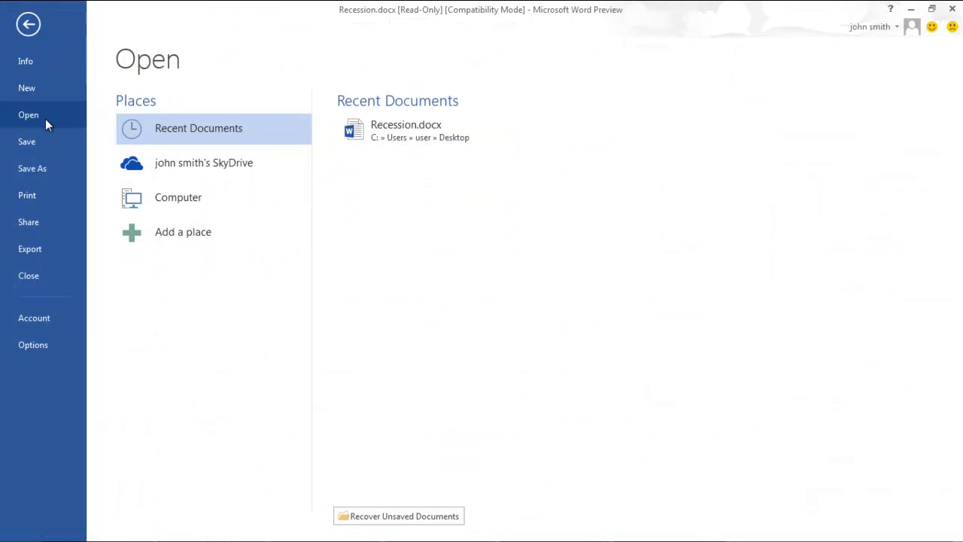
pyautogui.click(191, 204)
pyautogui.click(362, 272)
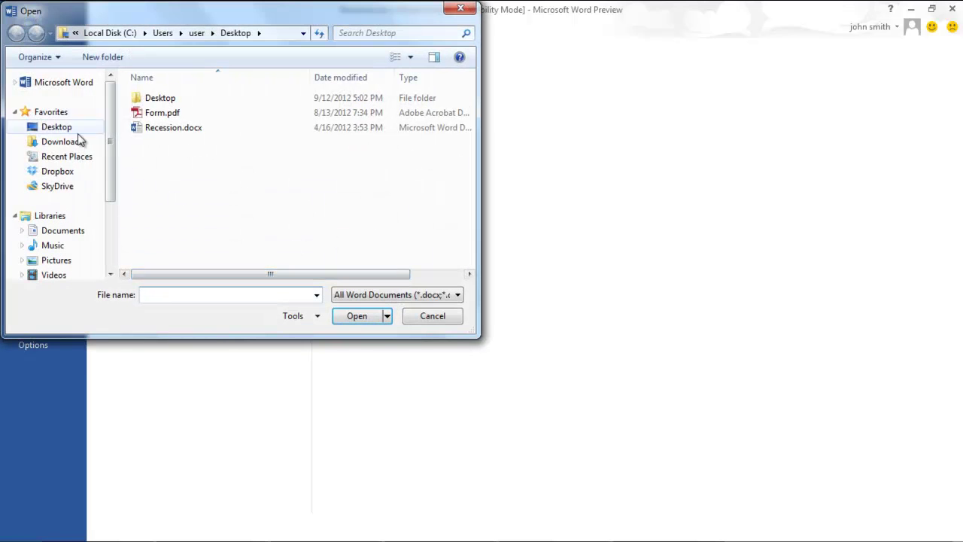
pyautogui.doubleClick(155, 113)
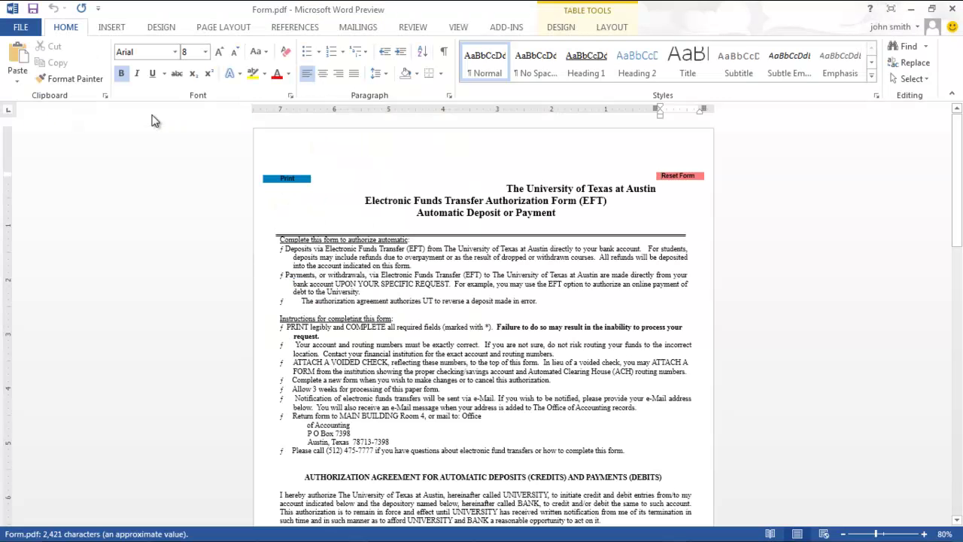
# - Delete the form's instruction items from "Your account and routing numbers" through "Return form to MAIN BUILDING Room 4, or mail to: Office"
pyautogui.scroll(-5, 345, 277)
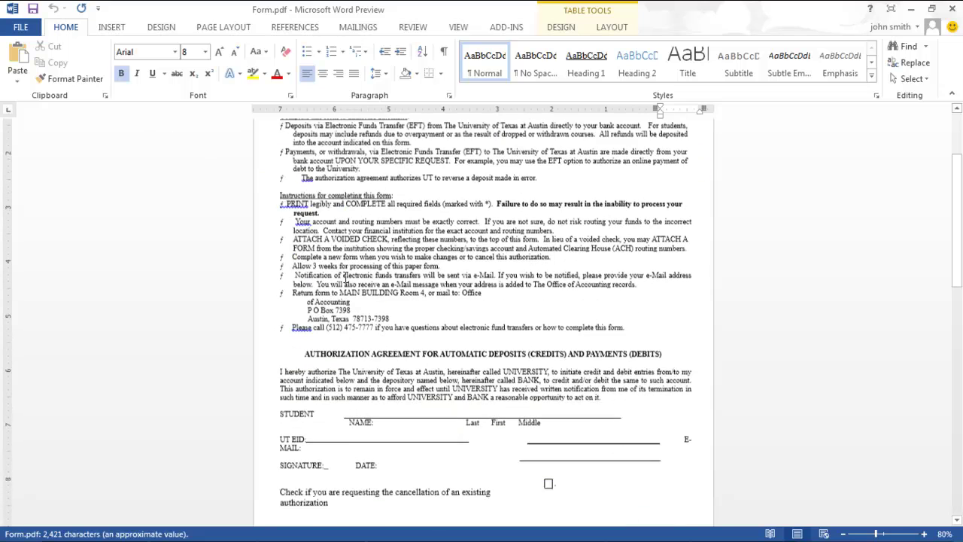
pyautogui.moveTo(488, 294); pyautogui.dragTo(277, 219)
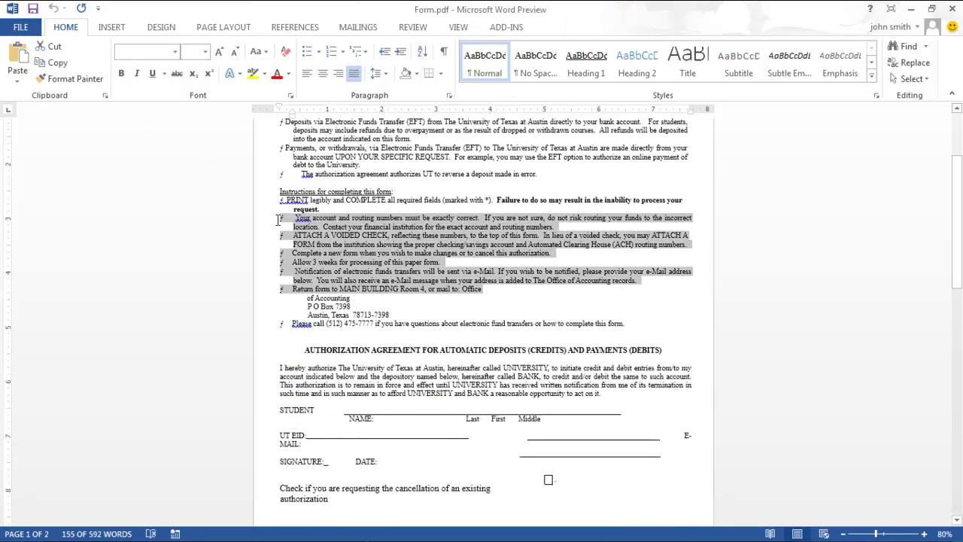
pyautogui.press('Delete')
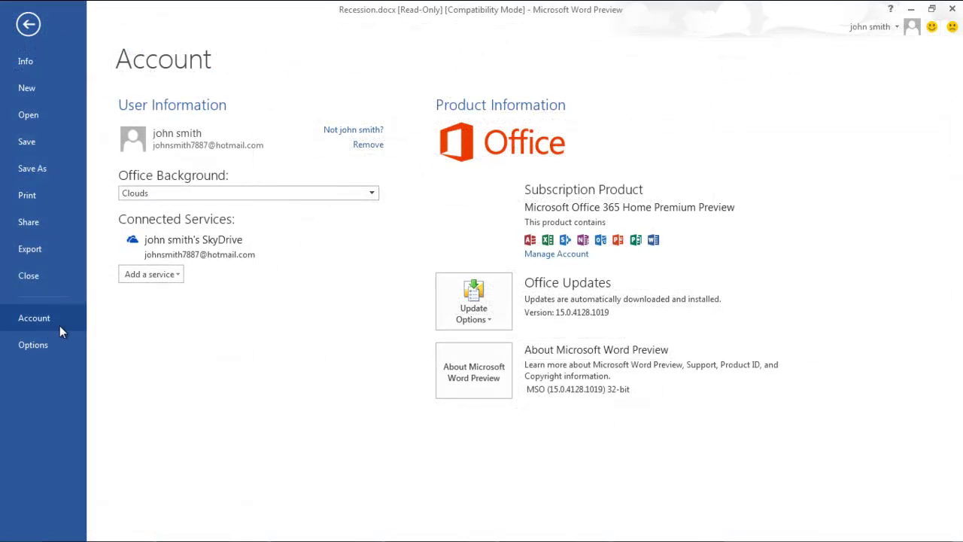
# - Open the list of Office Background choices in the account settings of Recession.docx
pyautogui.click(374, 195)
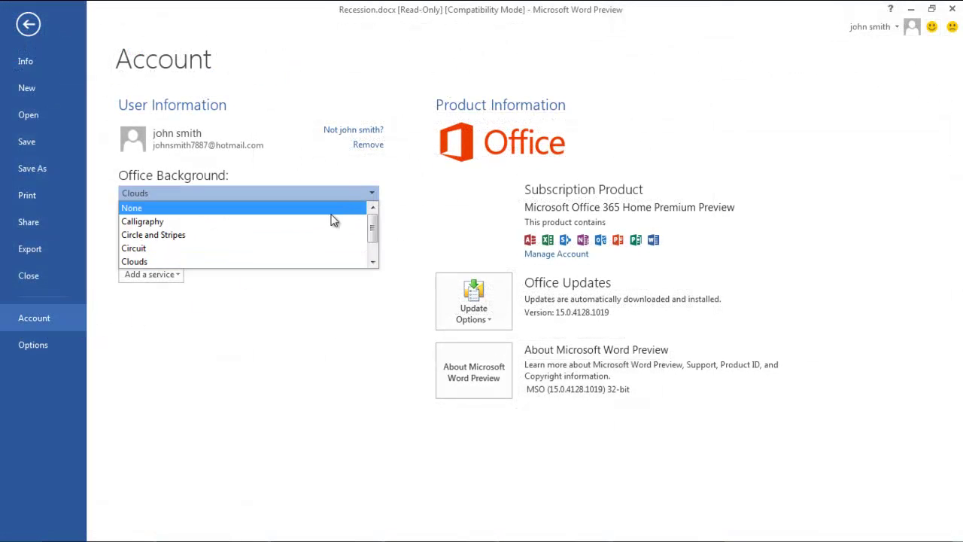